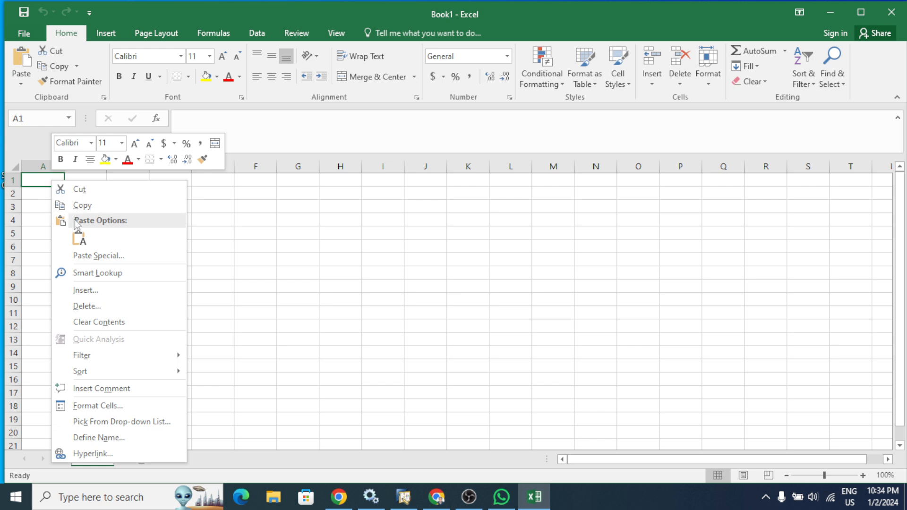
Paste the copied item table at A1 with the Unit Price column fitted, and copy item numbers FG00014 to FG00016 from A2:A4.
click(79, 239)
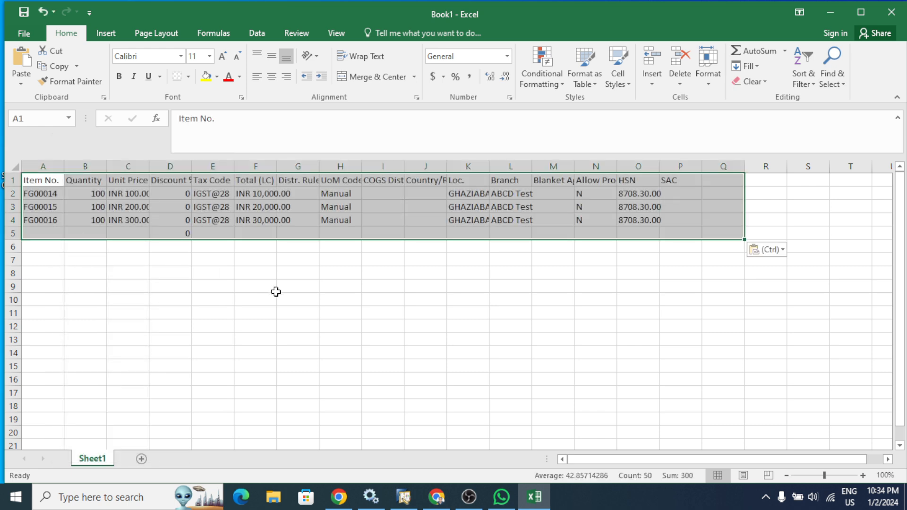
double_click(149, 163)
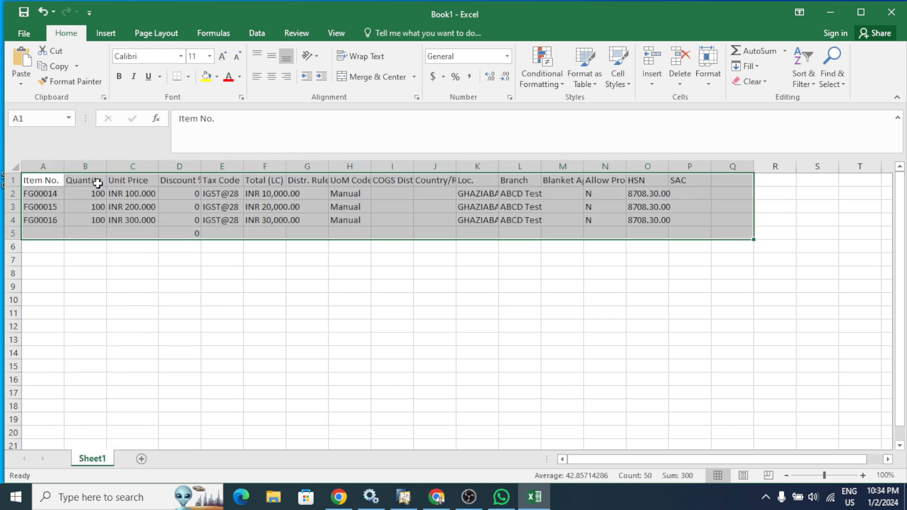
drag(47, 191, 54, 220)
key(ctrl+c)
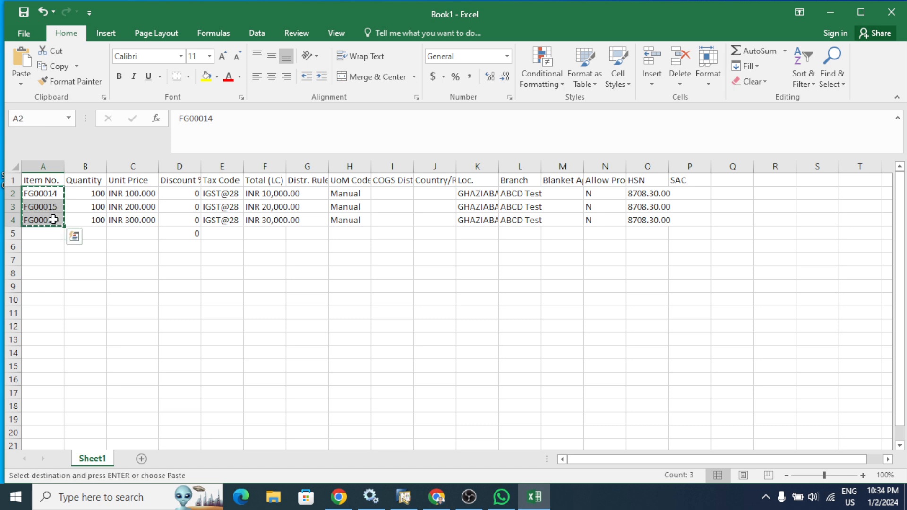
Switch to SAP Business One, minimize the Sales Quotation, and open a maximized Goods Receipt from the Inventory Transactions.
click(404, 497)
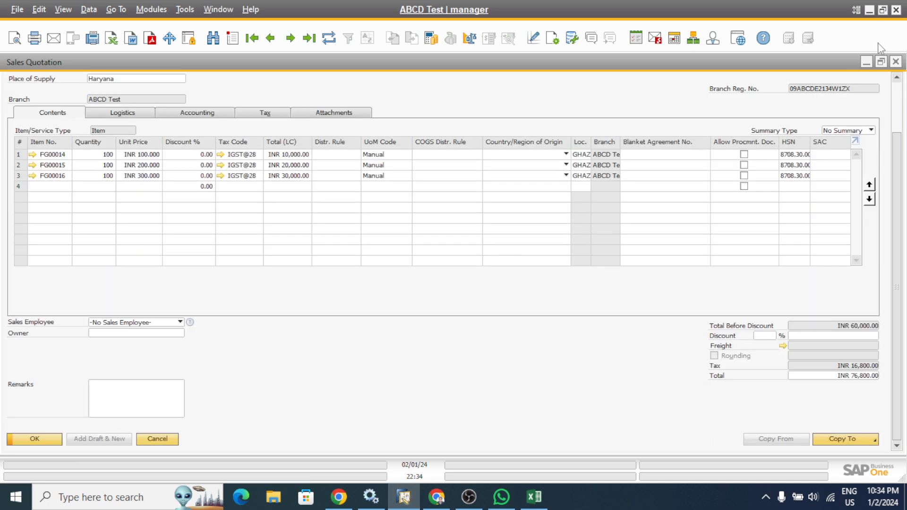
click(867, 62)
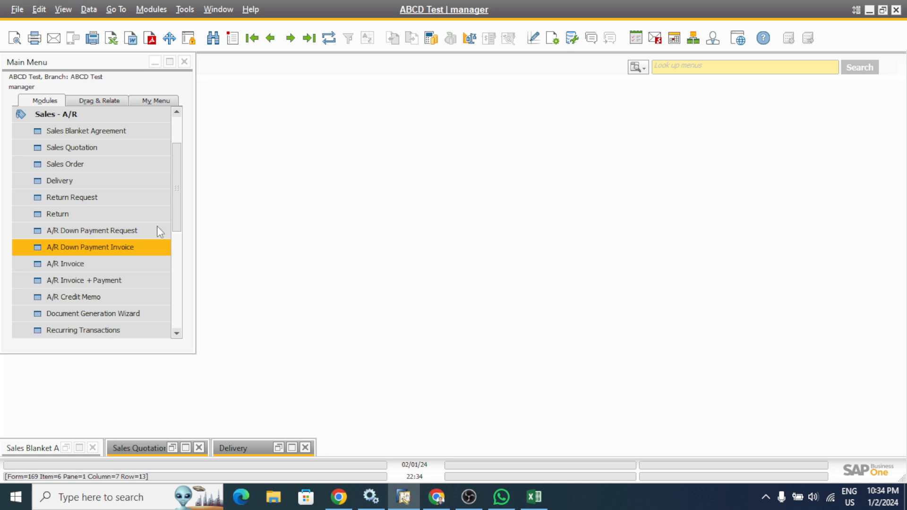
click(19, 115)
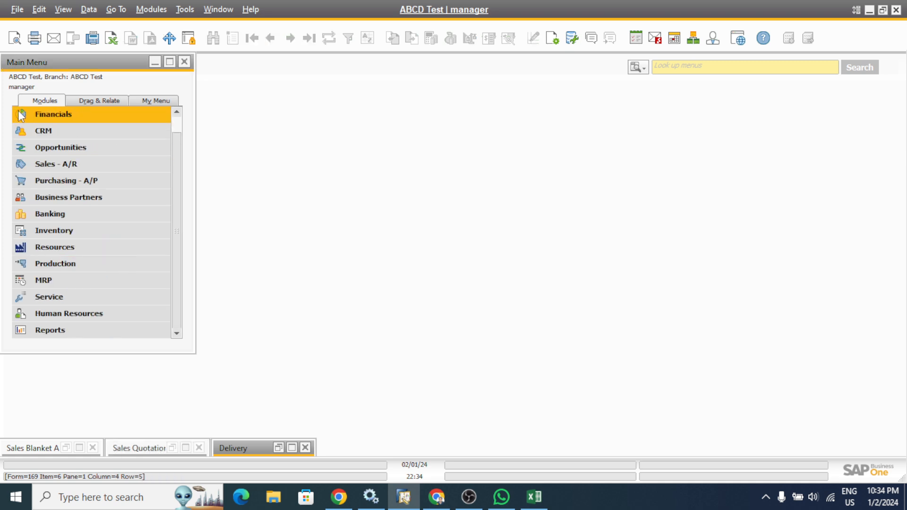
click(75, 227)
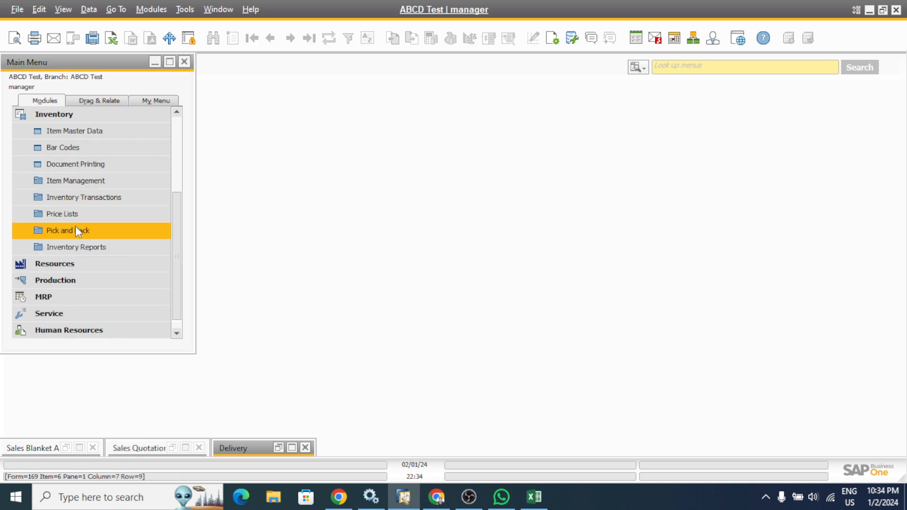
click(97, 199)
click(99, 126)
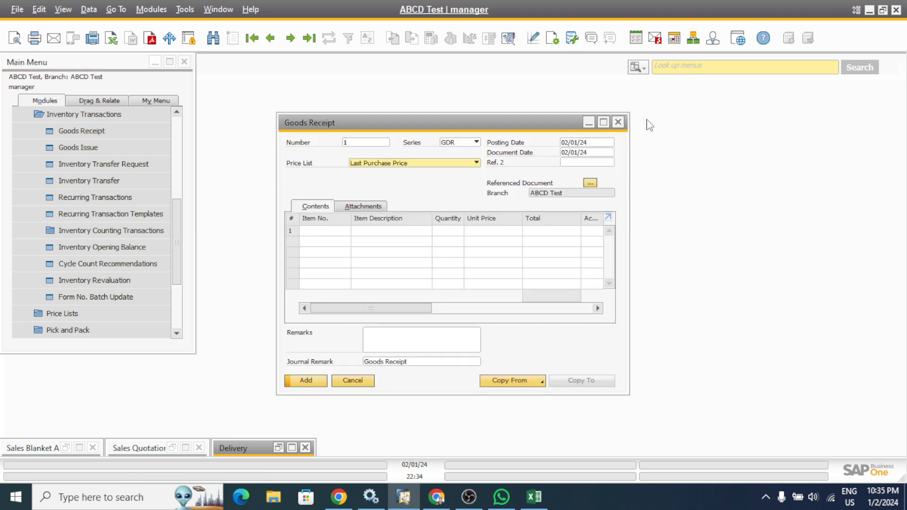
click(604, 122)
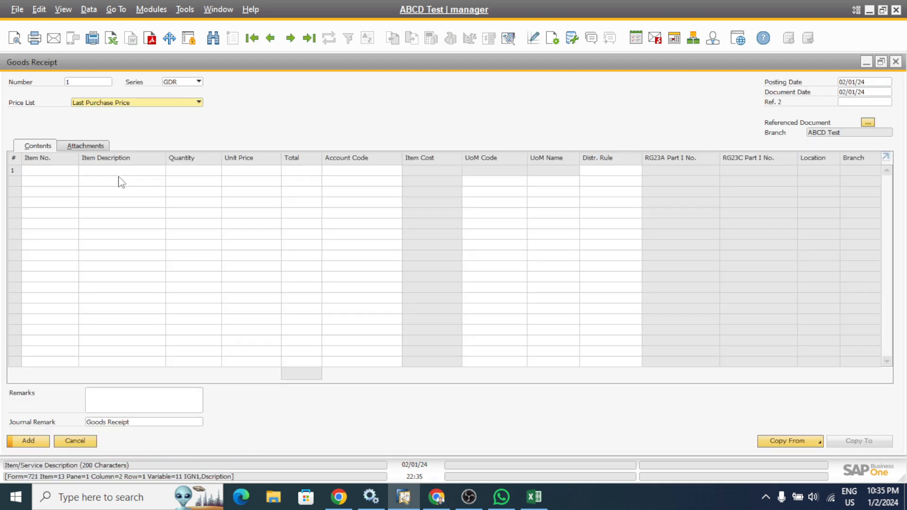
Paste the copied item numbers into the Goods Receipt rows and set the quantity of all three items to 500.
click(74, 172)
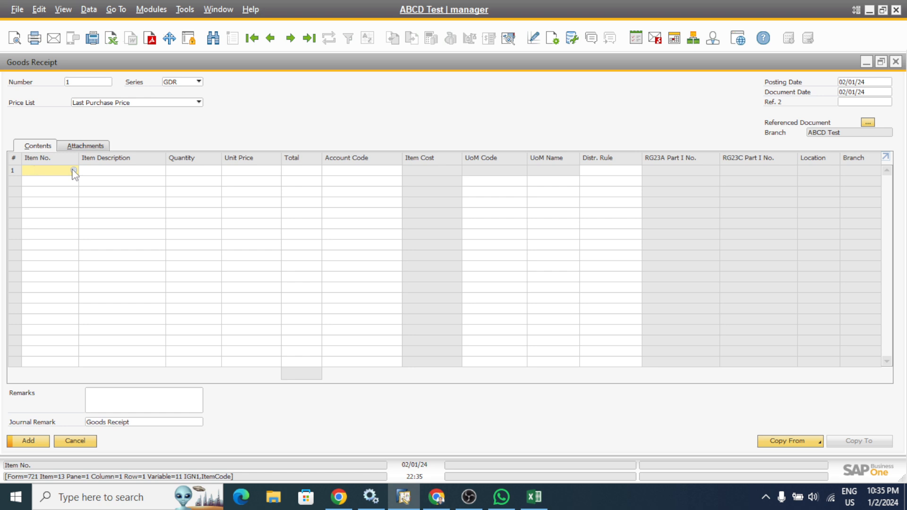
key(ctrl+v)
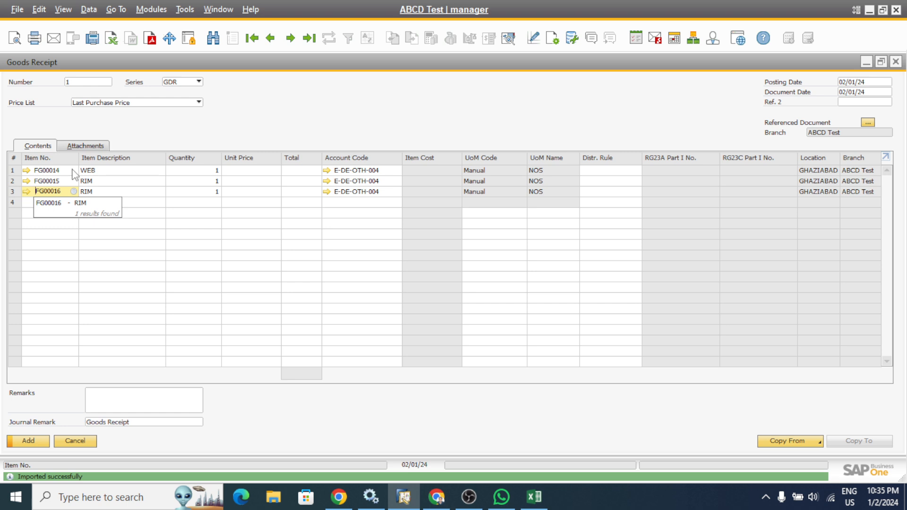
click(201, 171)
text(500)
click(200, 191)
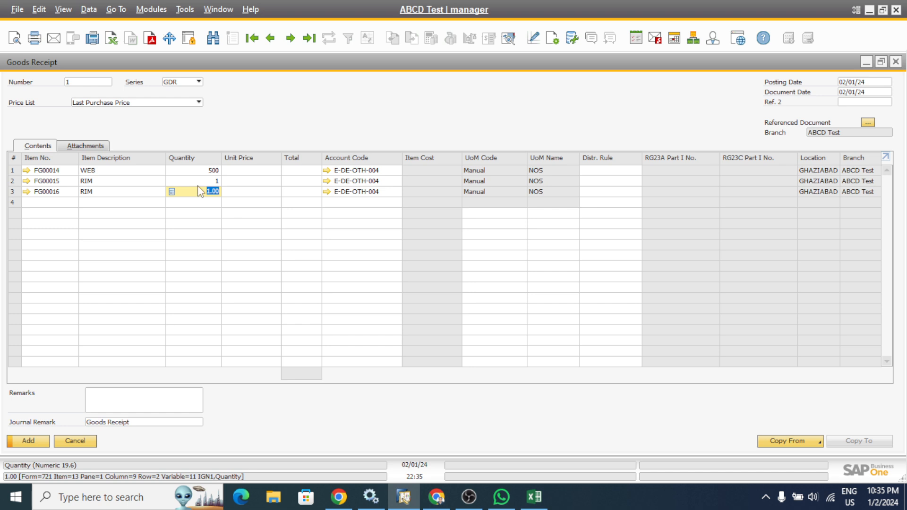
click(198, 181)
text(6)
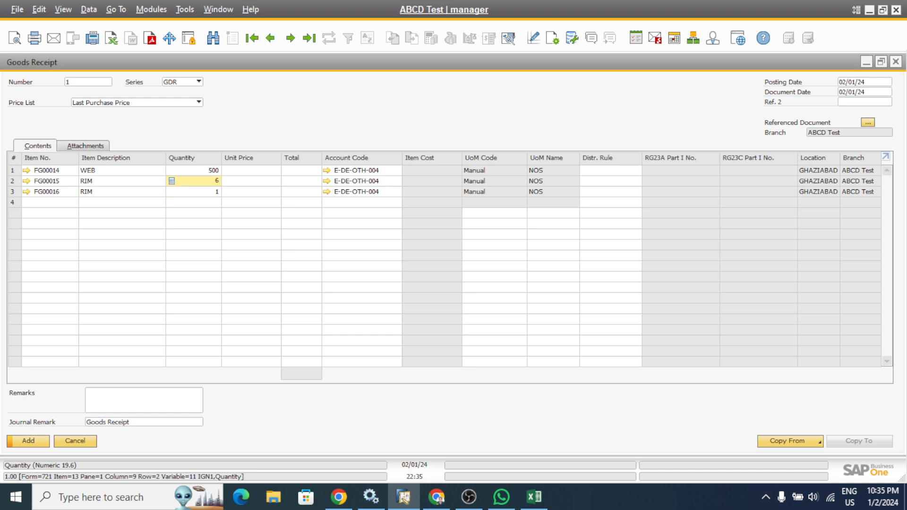
key(BackSpace)
text(500)
click(211, 192)
text(500)
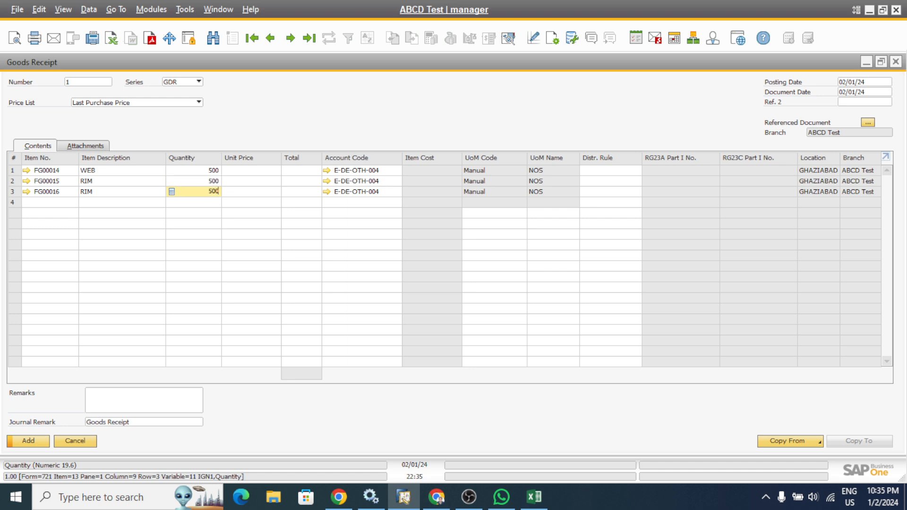
Set the unit prices to 100 for FG00014, 200 for FG00015 and 300 for FG00016.
click(264, 170)
text(100)
click(267, 182)
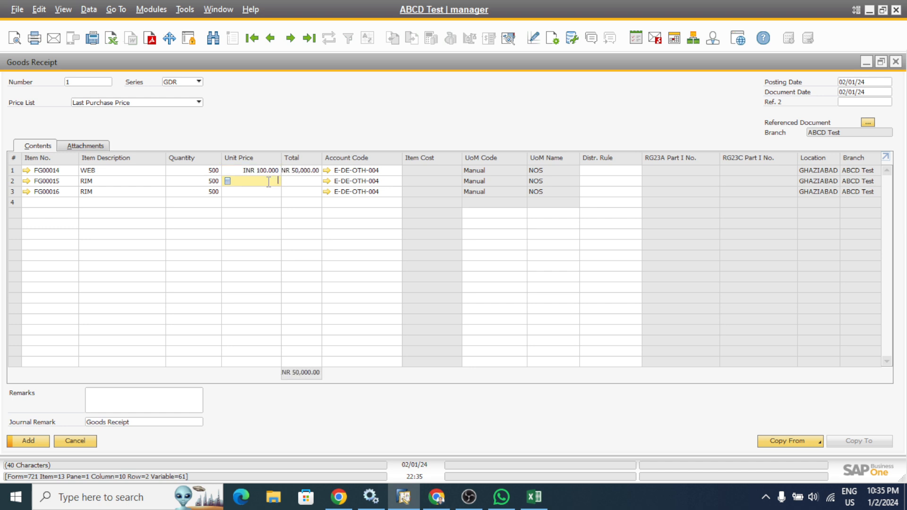
text(200)
click(269, 193)
text(300)
key(Tab)
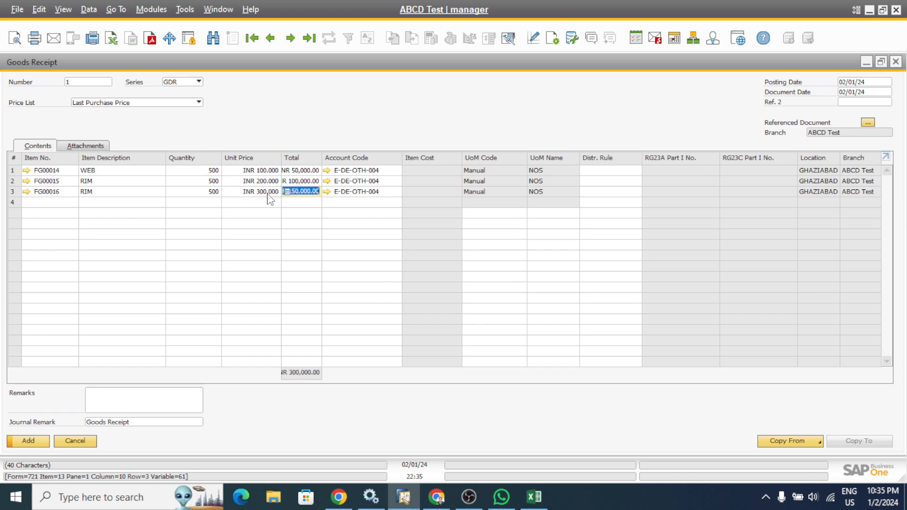
Start automatic batch creation for FG00014 and build Batch Attribute 1 from the string ASD and the number 1.
click(508, 39)
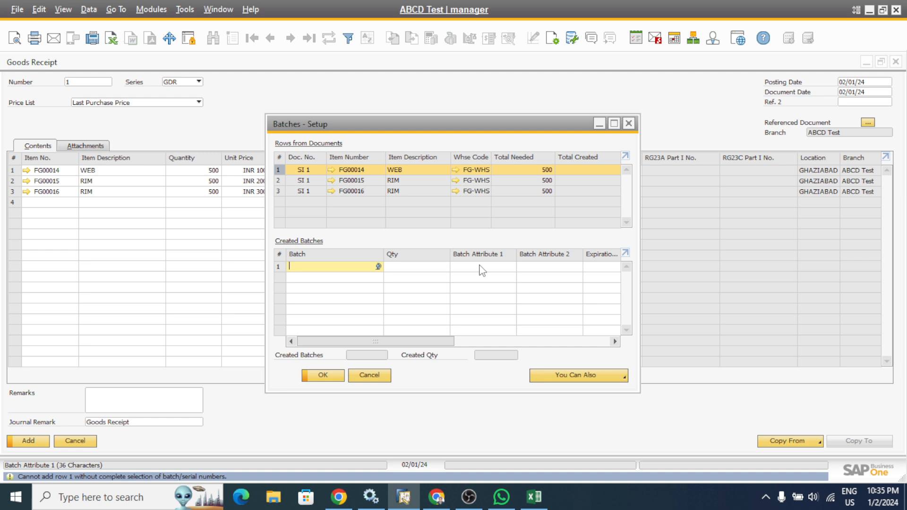
click(579, 373)
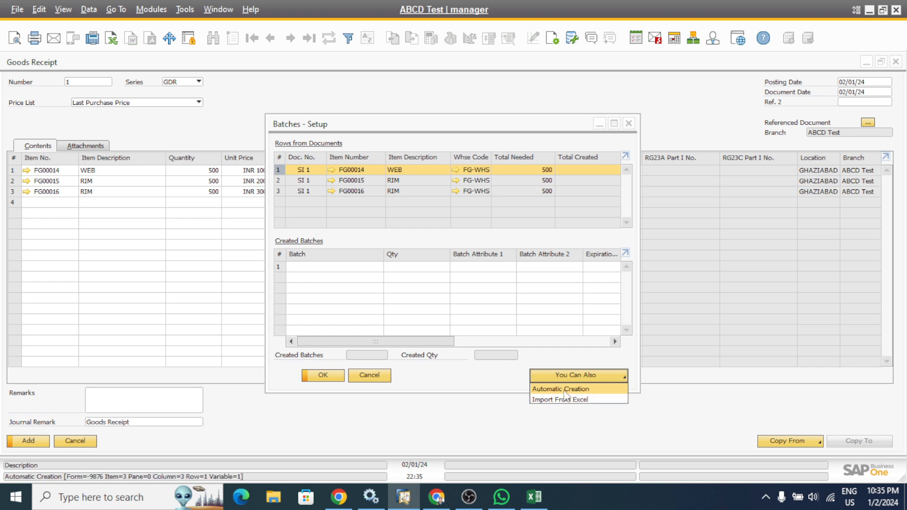
click(564, 389)
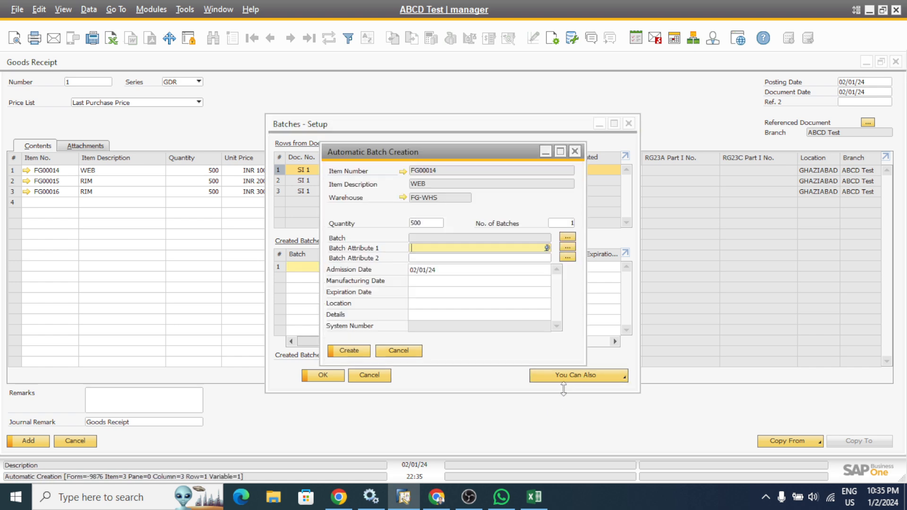
click(567, 248)
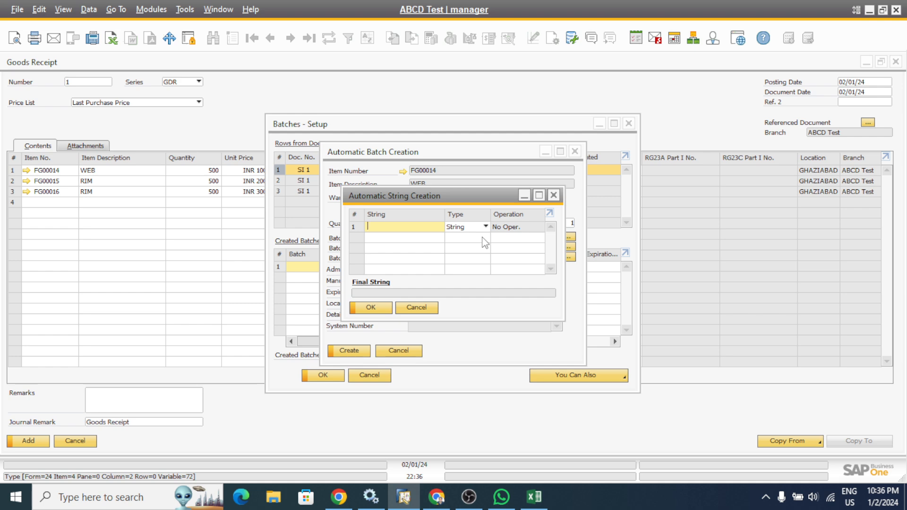
text(ASD)
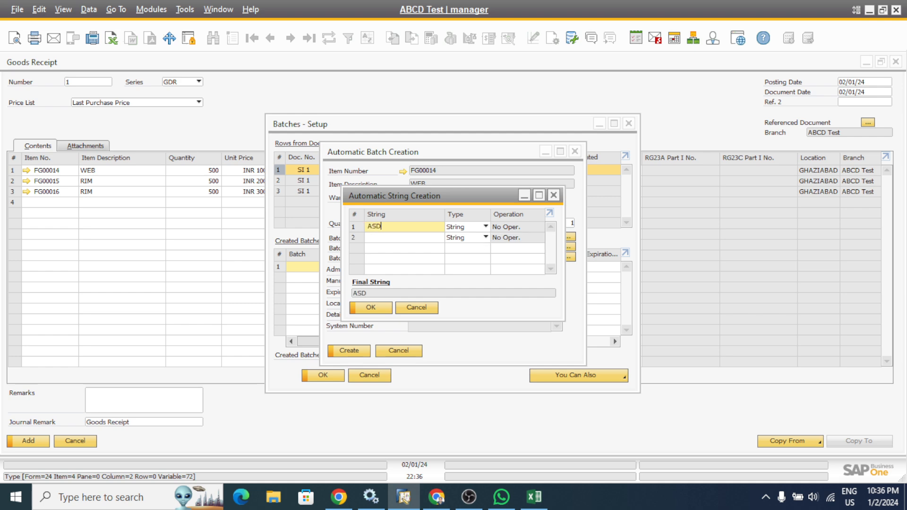
click(404, 237)
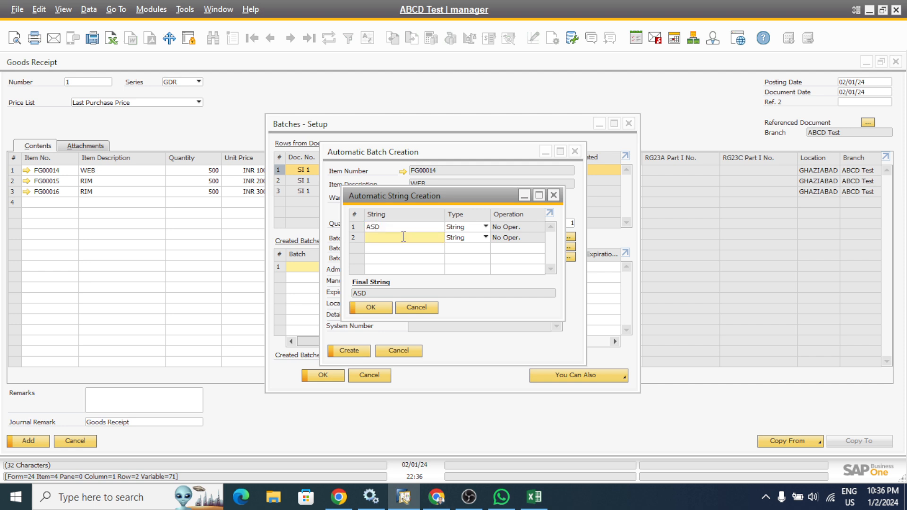
text(1)
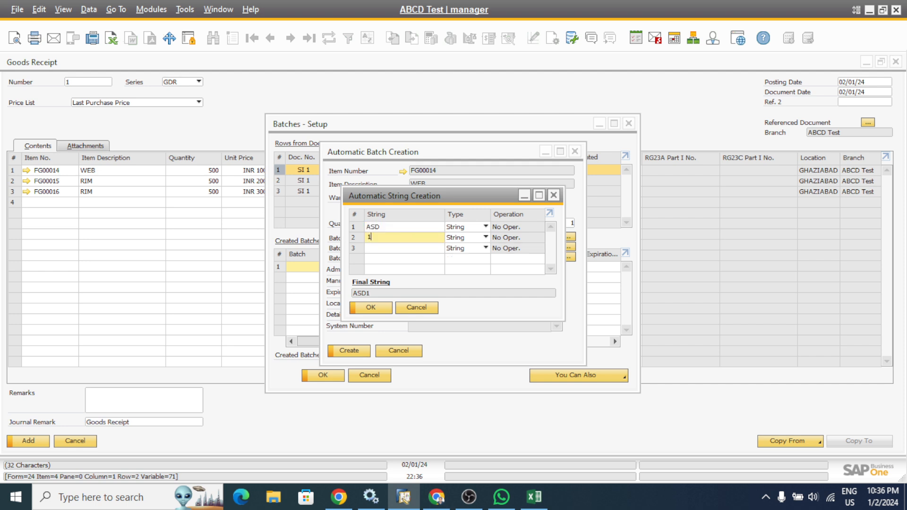
click(486, 238)
click(473, 259)
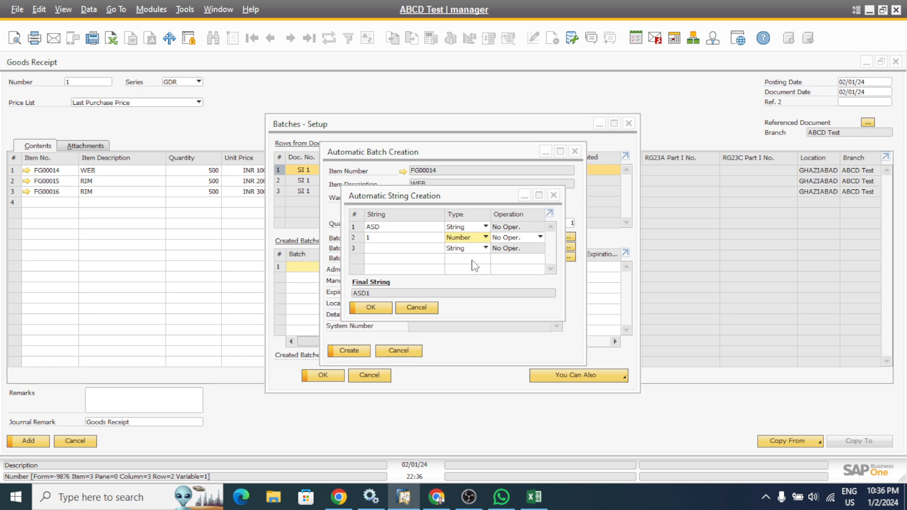
click(371, 307)
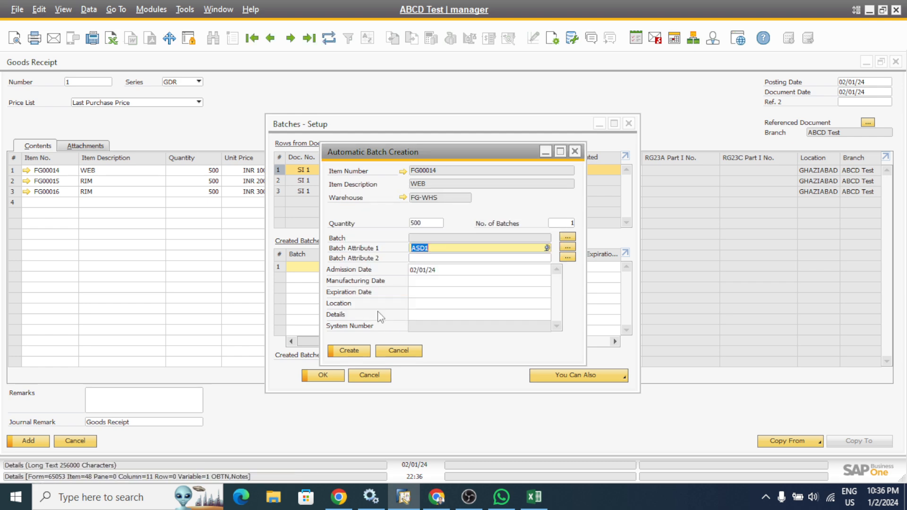
Create the single batch for FG00014, name it DFG, and update the batch setup.
click(567, 223)
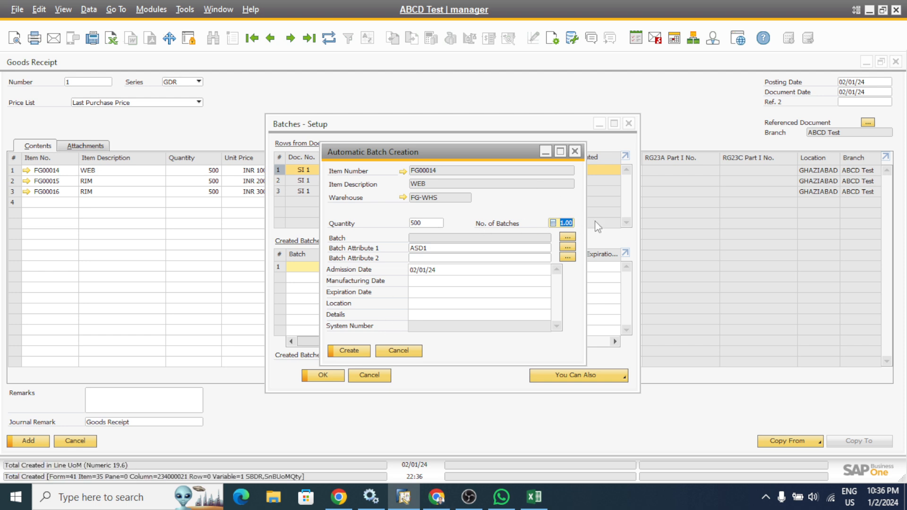
click(350, 352)
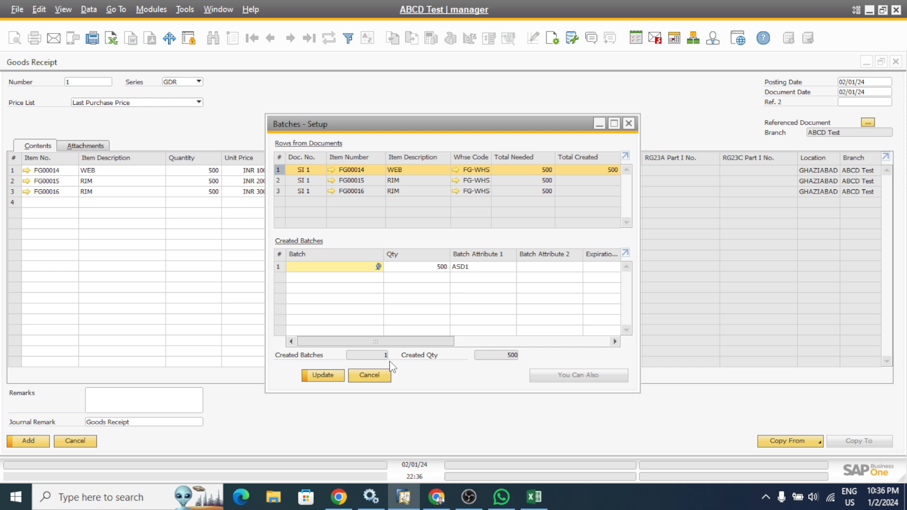
click(338, 378)
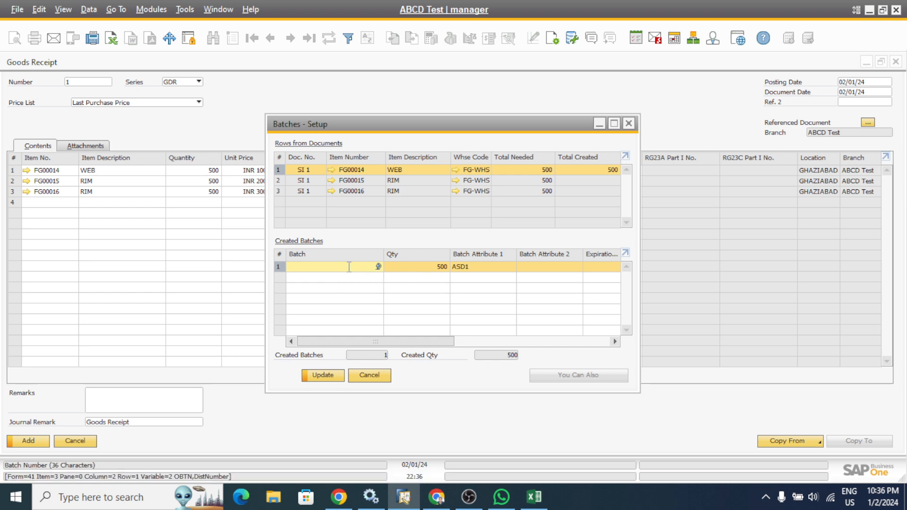
text(DFG)
click(342, 376)
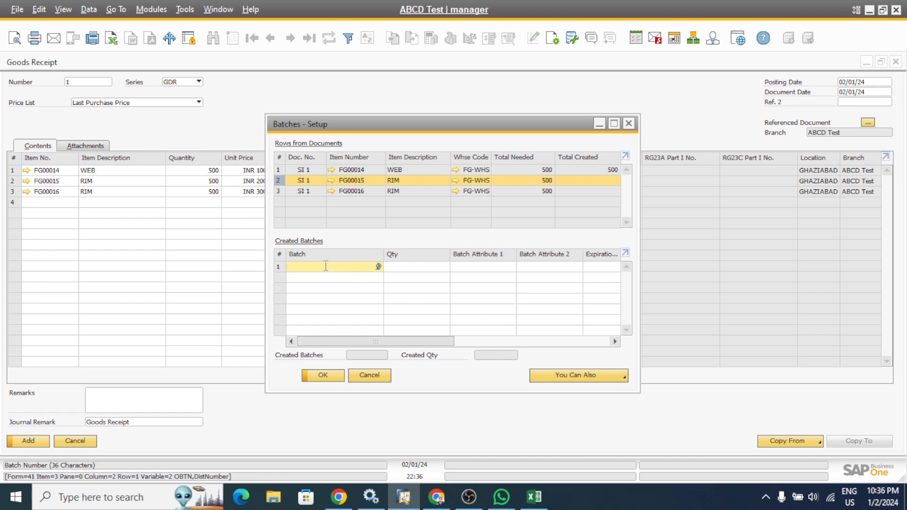
Add batch ZXC for FG00015 with the full quantity of 500 and Batch Attribute 1 GHF1, and update the setup.
text(ZXC)
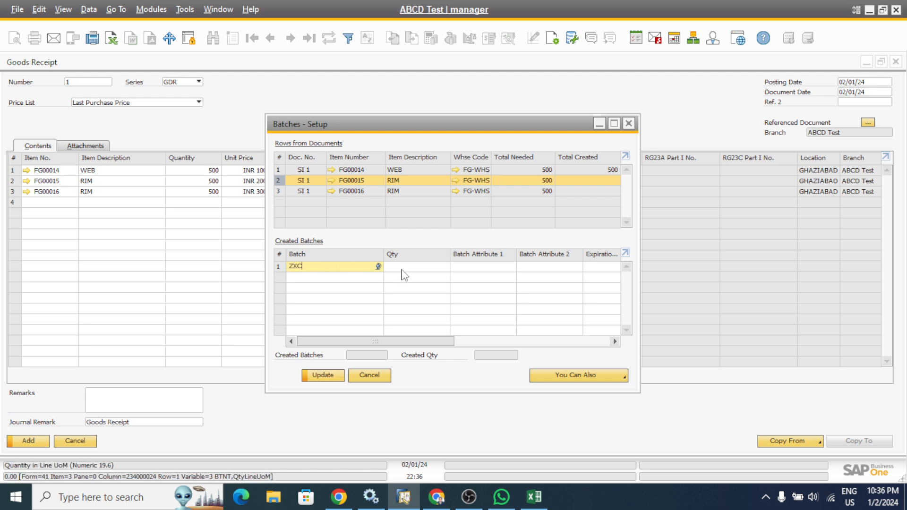
key(Tab)
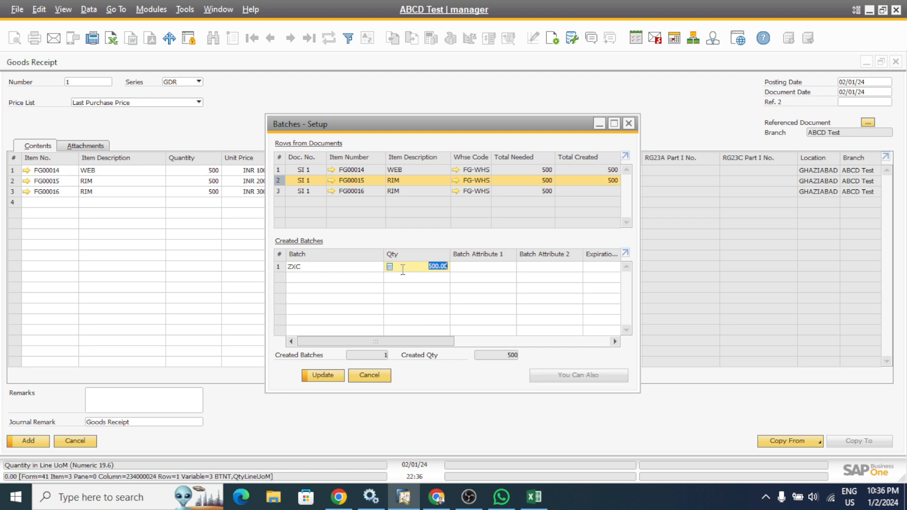
click(492, 267)
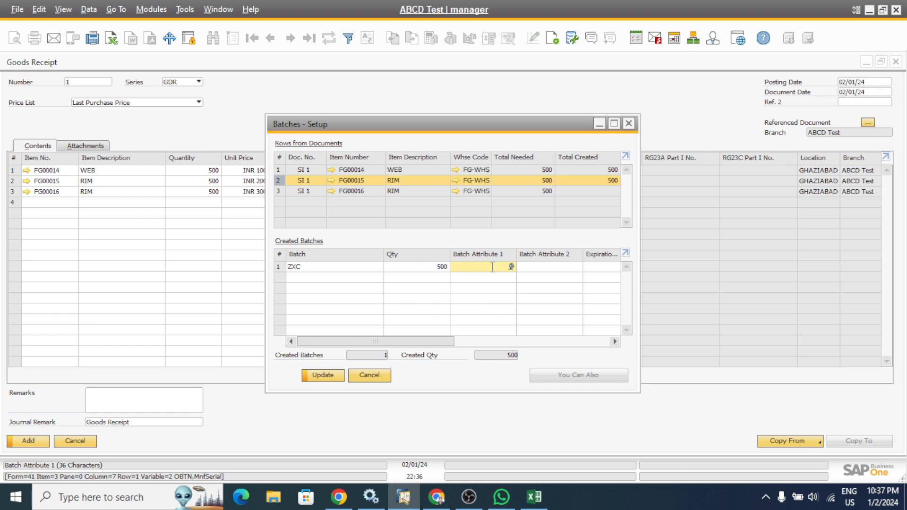
text(GHF1)
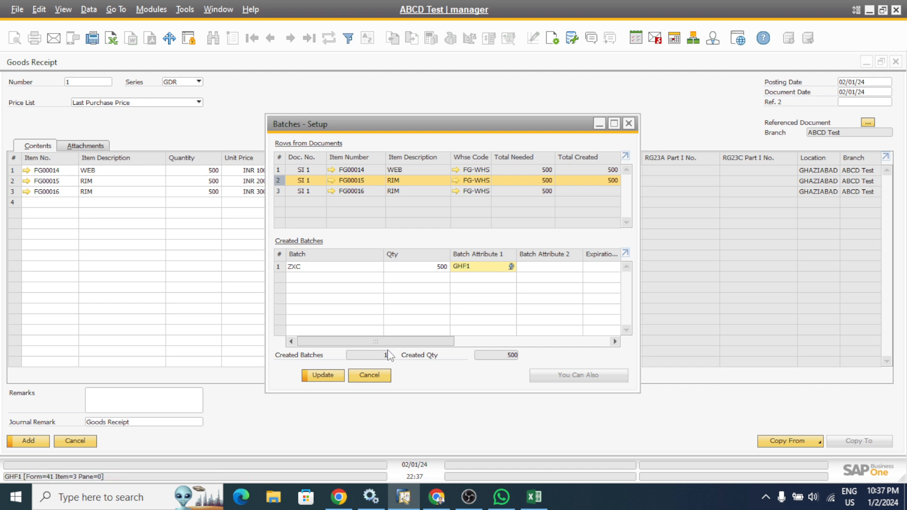
click(312, 374)
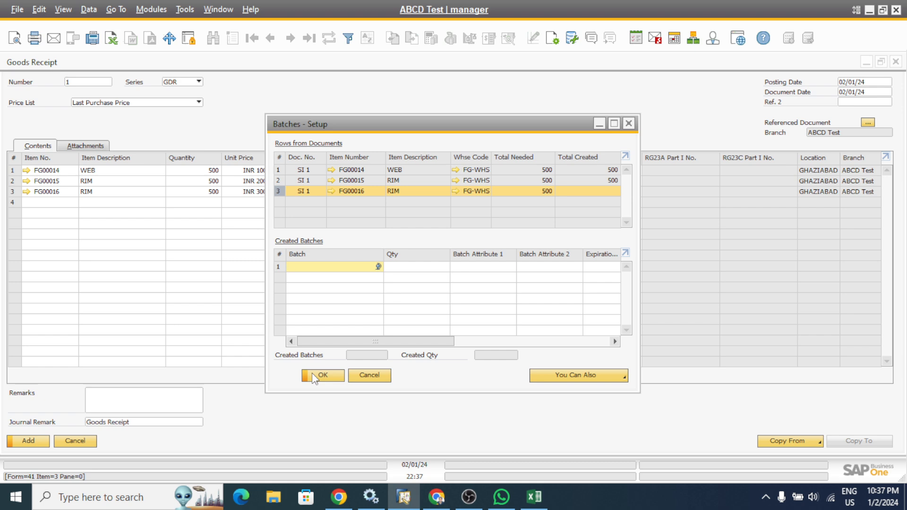
Add batch QWE for FG00016 with the full quantity of 500 and Batch Attribute 1 wer1, update the setup and close it.
text(QWE)
key(Tab)
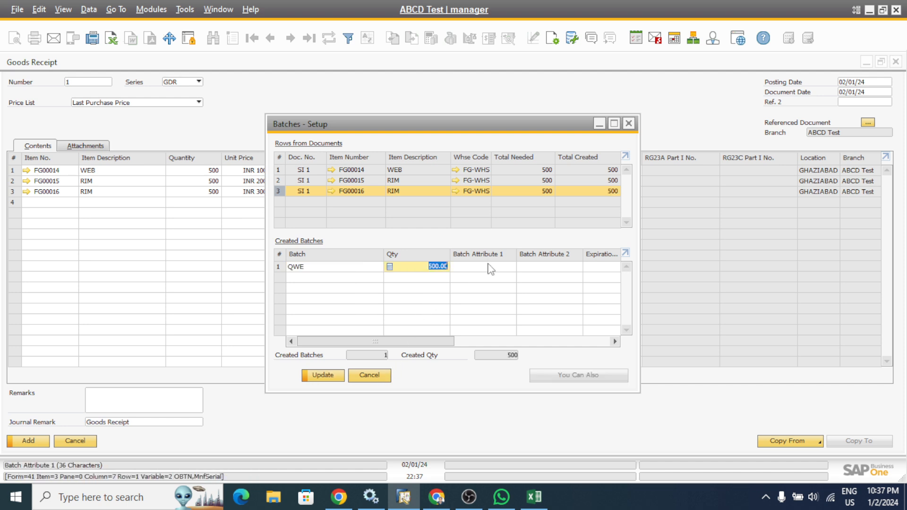
click(489, 266)
text(wer1)
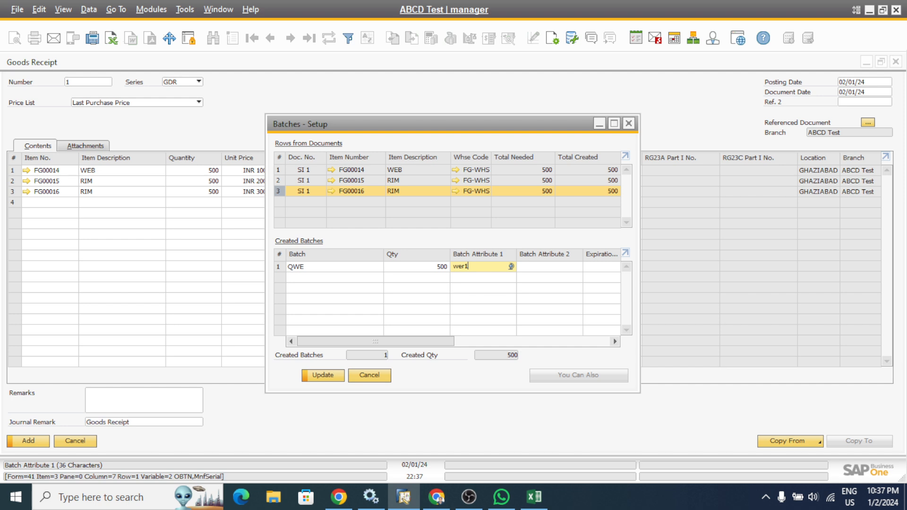
click(323, 376)
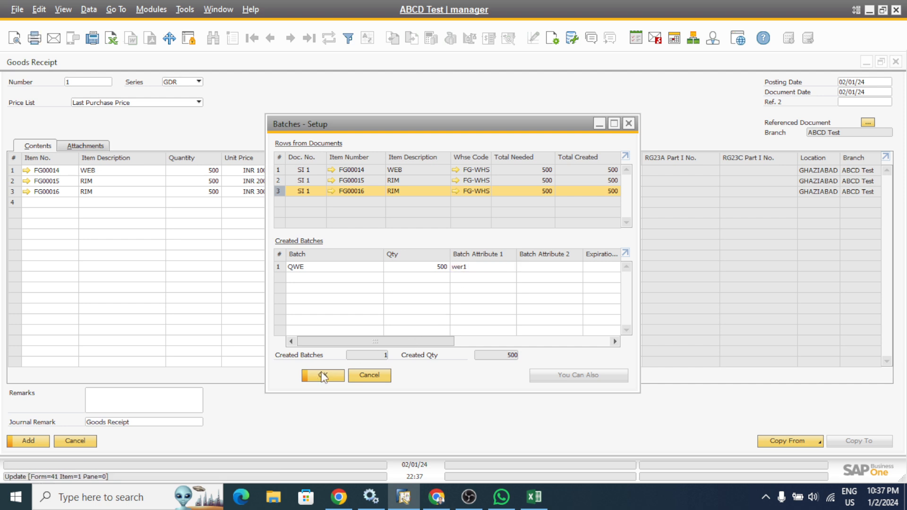
click(321, 374)
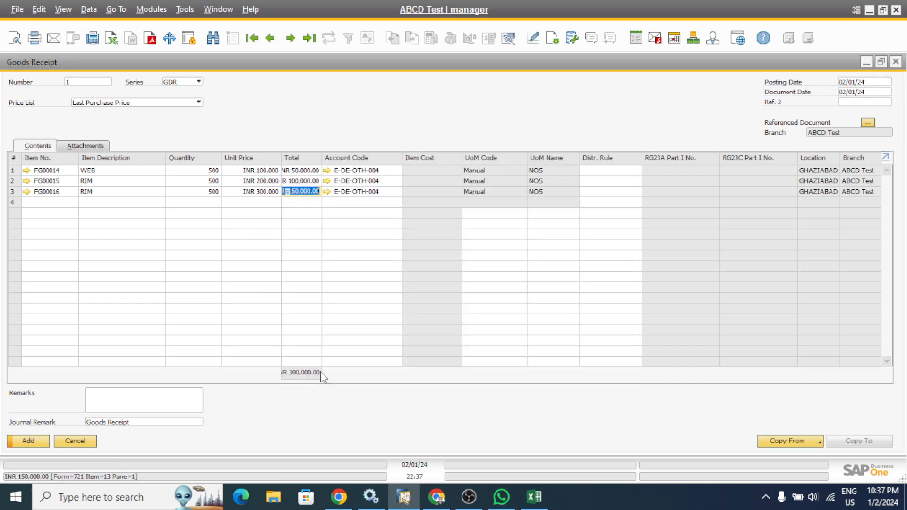
Preview the goods receipt's journal entry, and back out of adding the document at the confirmation.
click(506, 41)
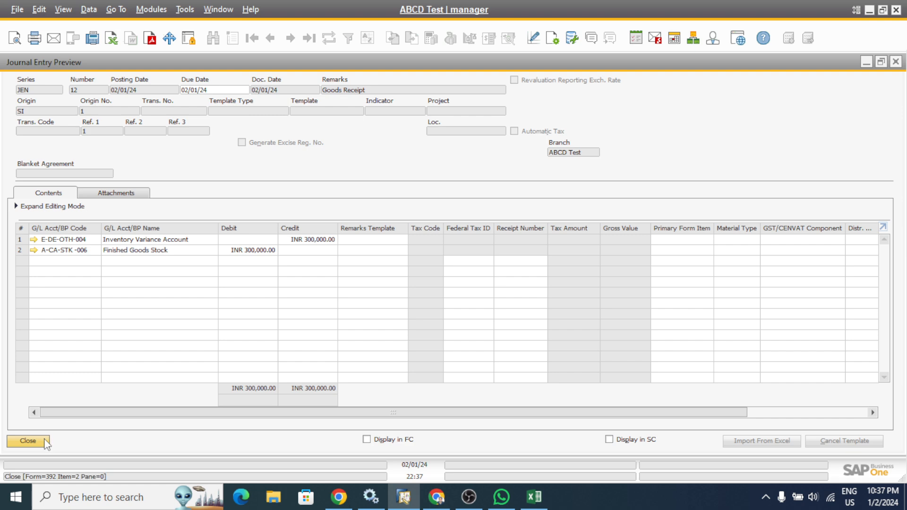
click(28, 441)
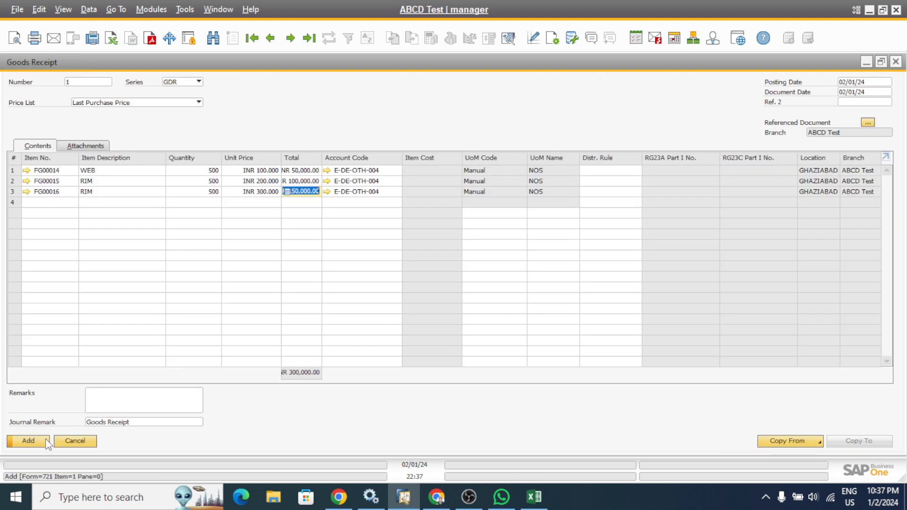
click(45, 438)
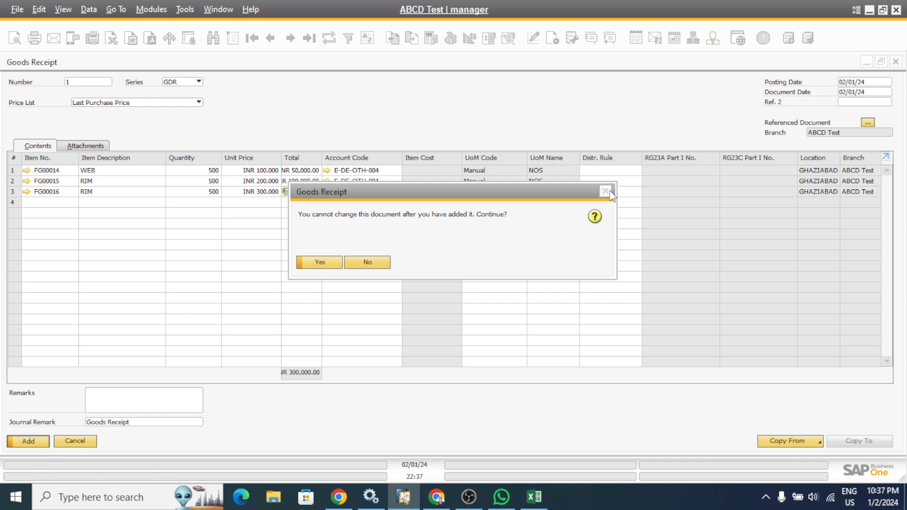
click(367, 263)
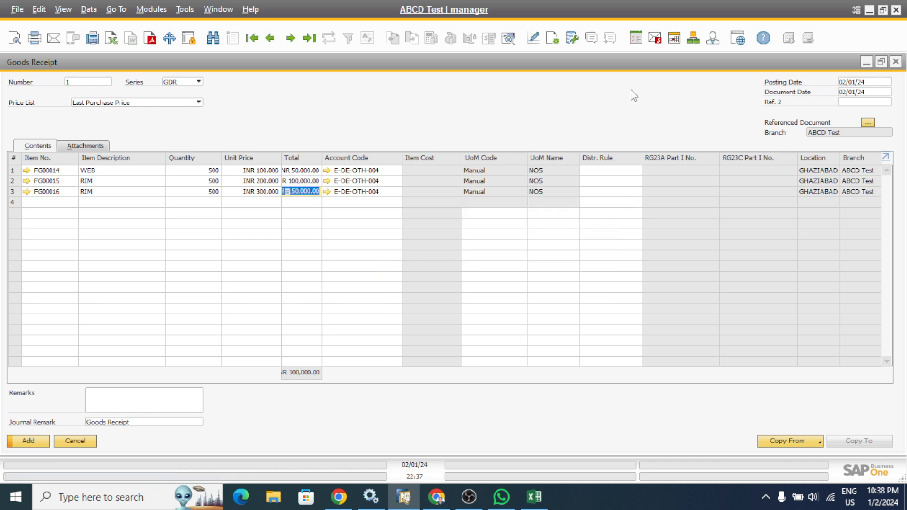
Make the Whse column visible in the Goods Receipt table through the form settings.
click(552, 38)
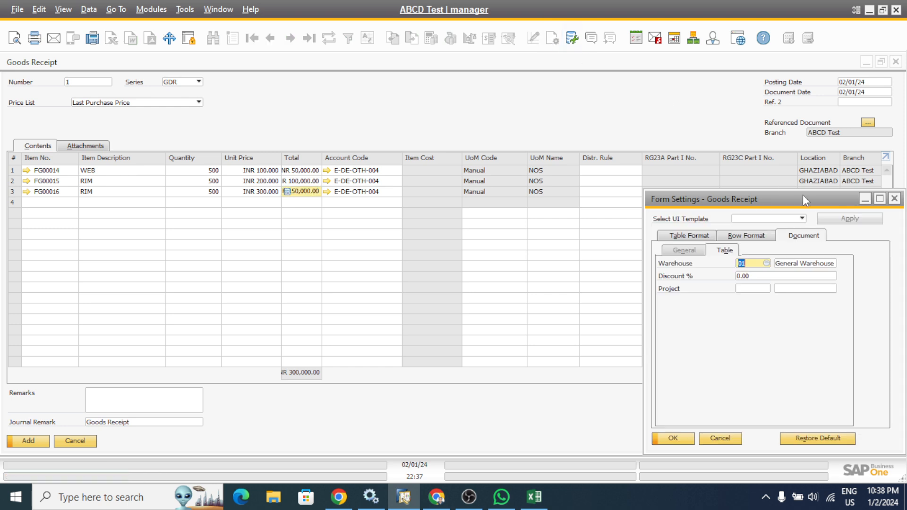
click(714, 235)
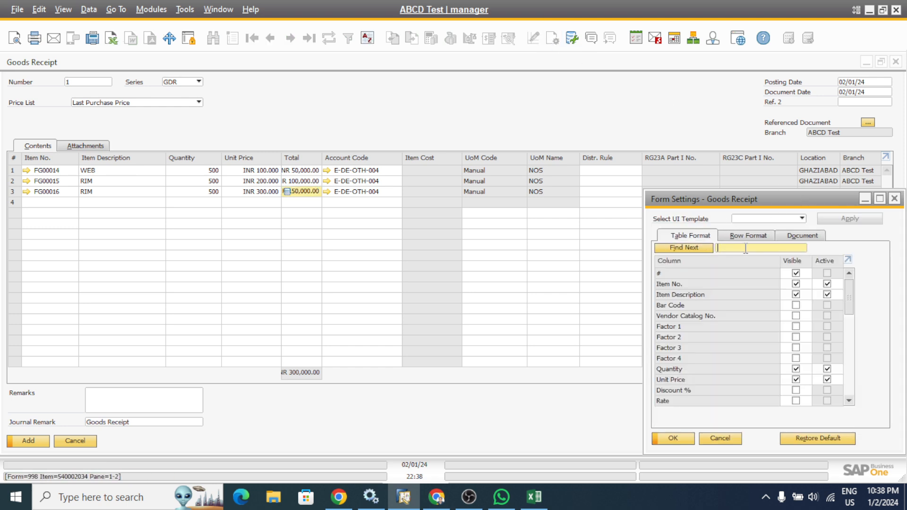
text(wh)
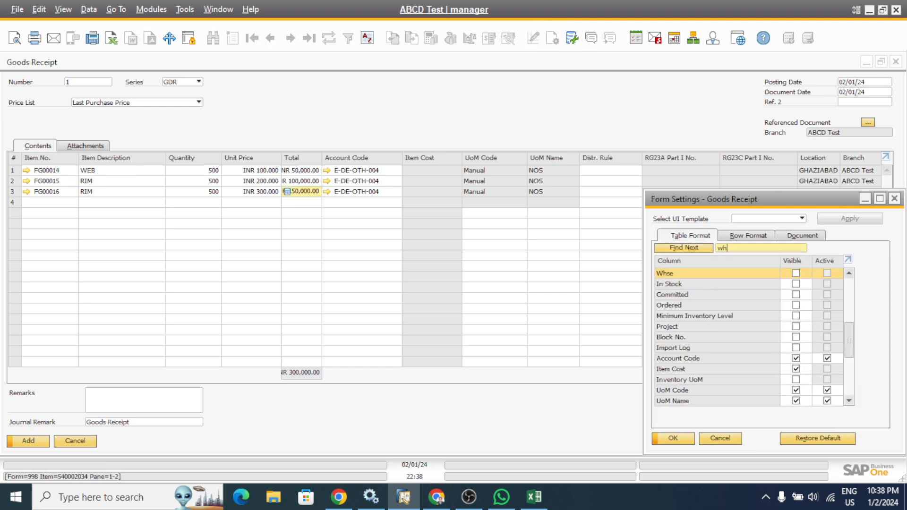
click(796, 274)
click(675, 439)
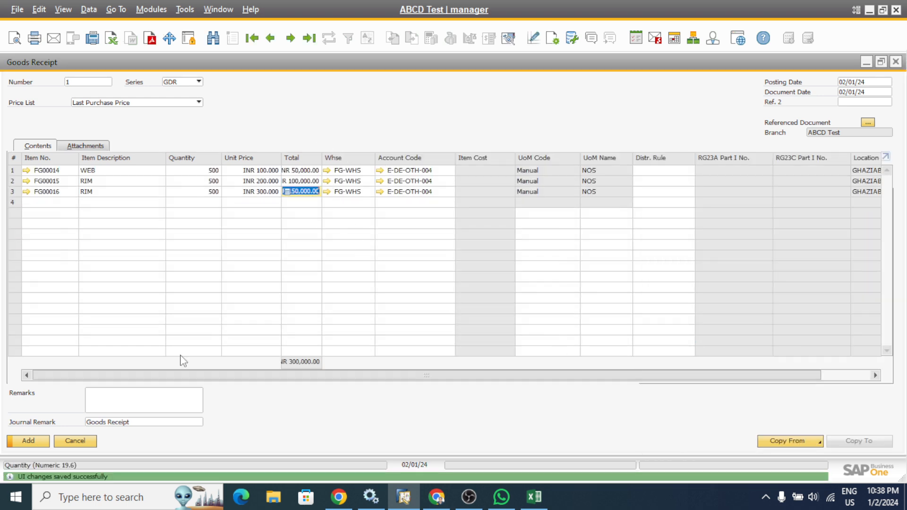
Add the goods receipt, confirming that it cannot be changed, and close the Goods Receipt window.
click(31, 440)
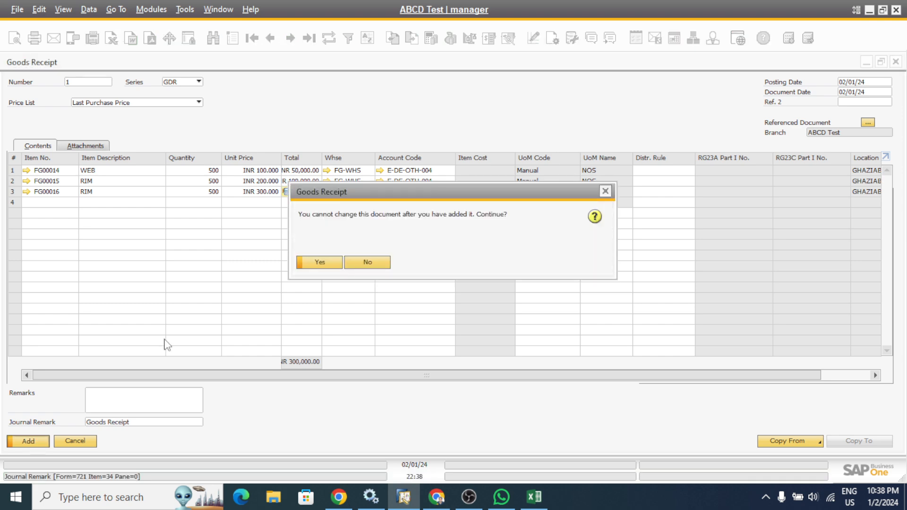
click(320, 263)
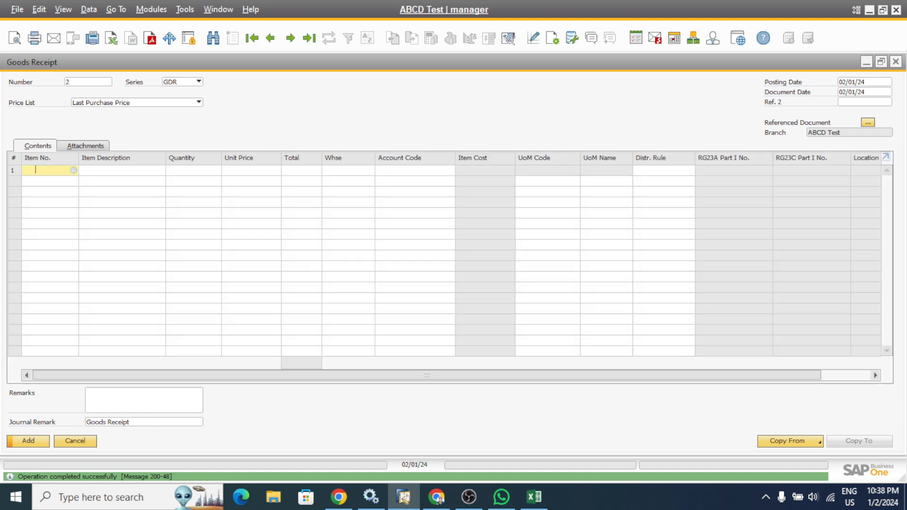
click(896, 63)
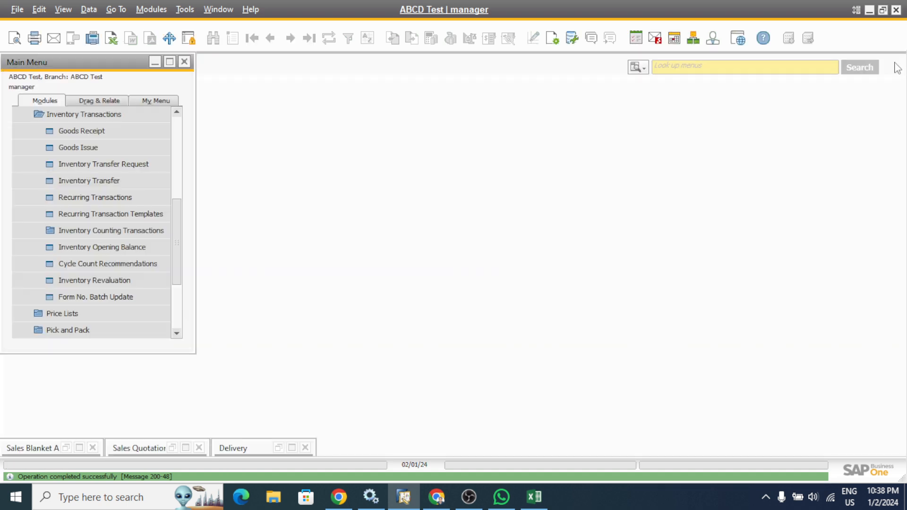
Restore the minimized Delivery document, copy from the FG00091 row and start entering an item number in row 2.
click(292, 447)
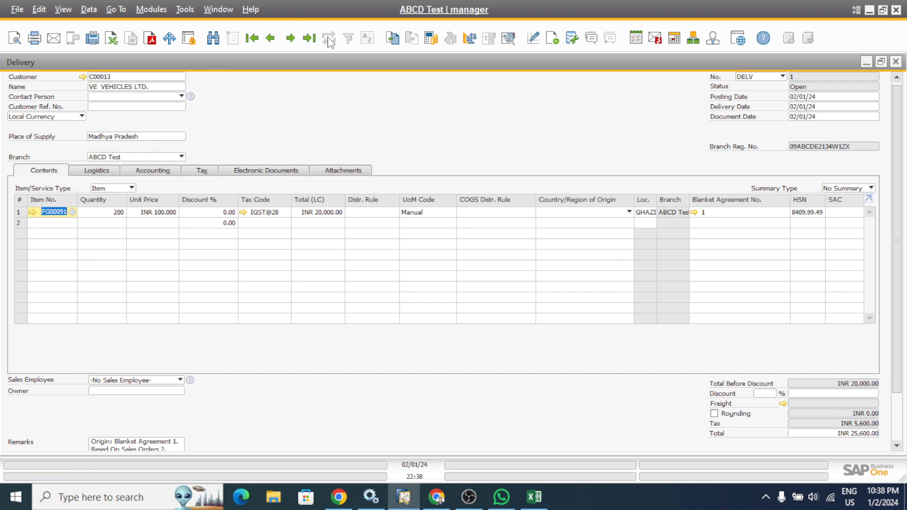
click(18, 212)
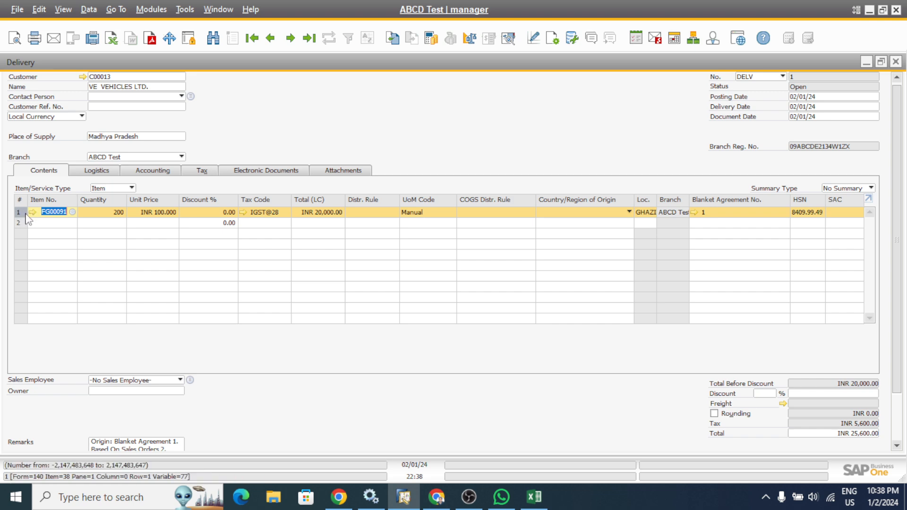
right_click(17, 216)
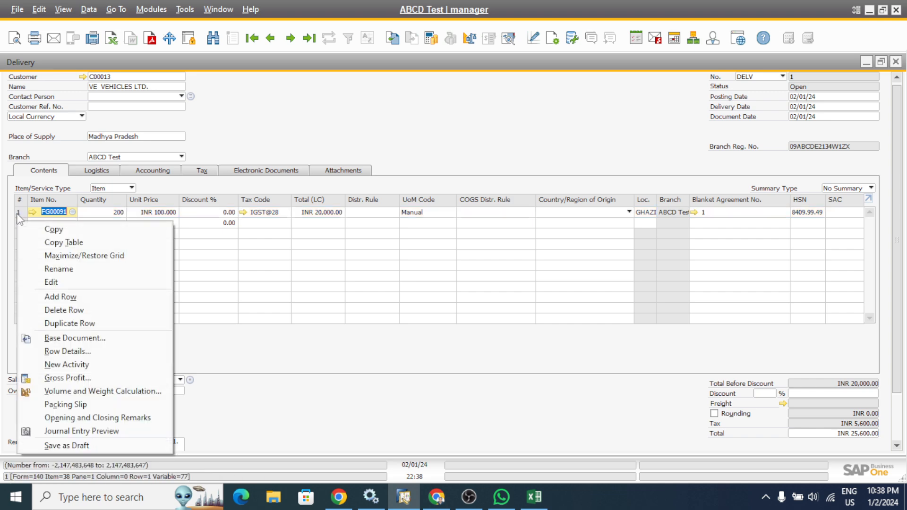
click(60, 231)
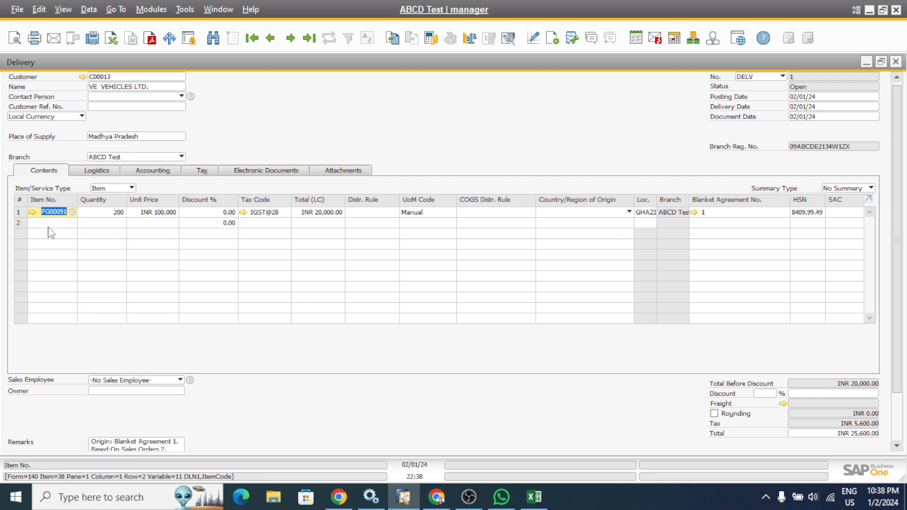
click(52, 222)
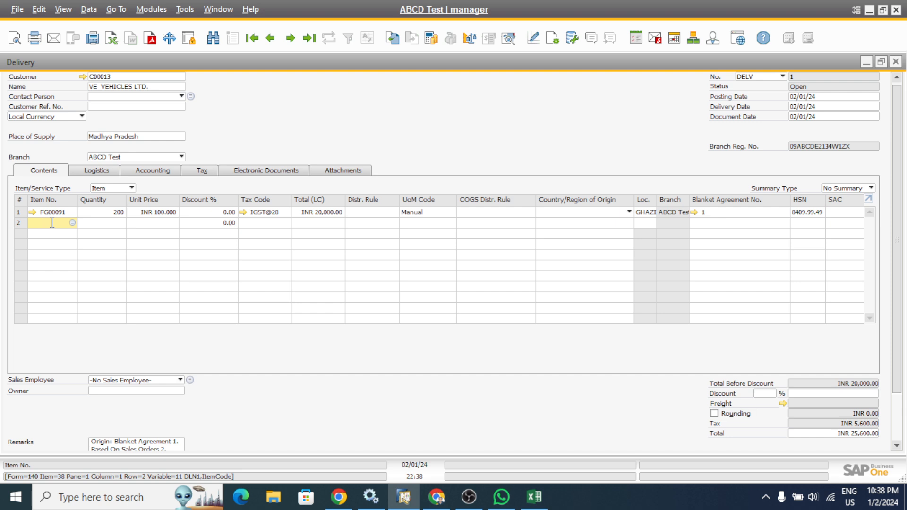